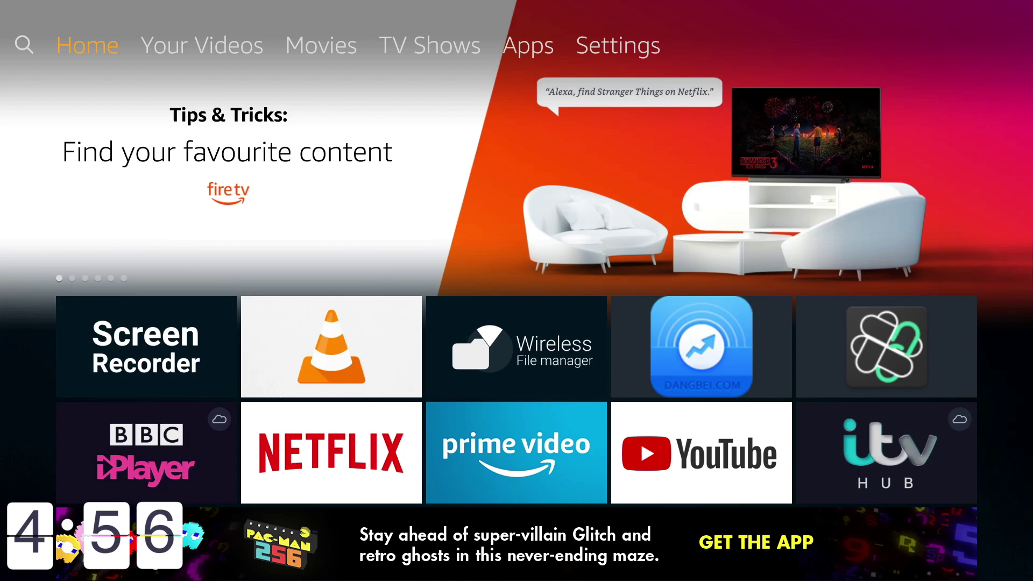
Step: Launch Screen Recorder from the Recent row to start recording the Fire TV screen
{"action": "key", "text": "Down"}
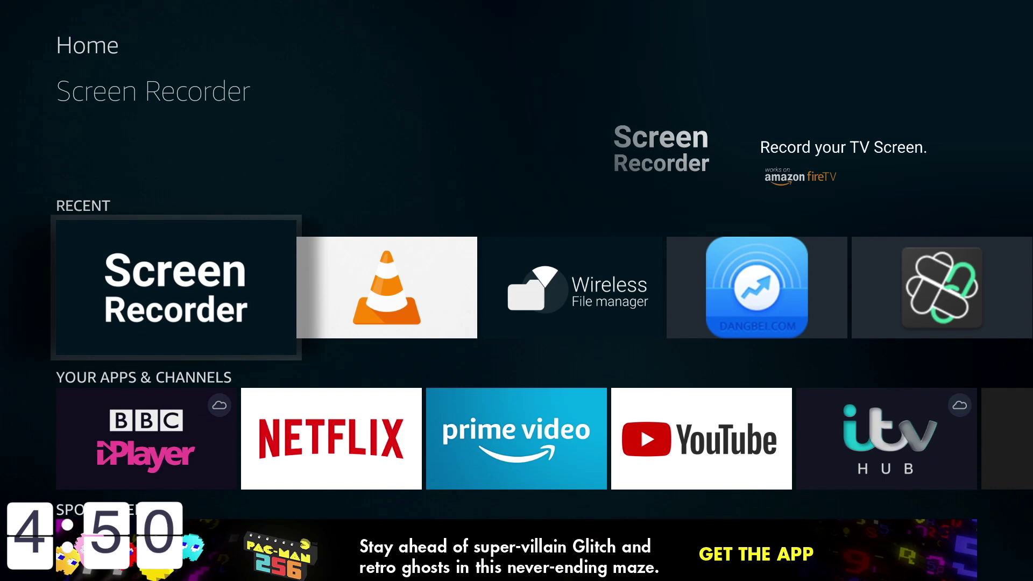
{"action": "key", "text": "Right"}
{"action": "key", "text": "Right"}
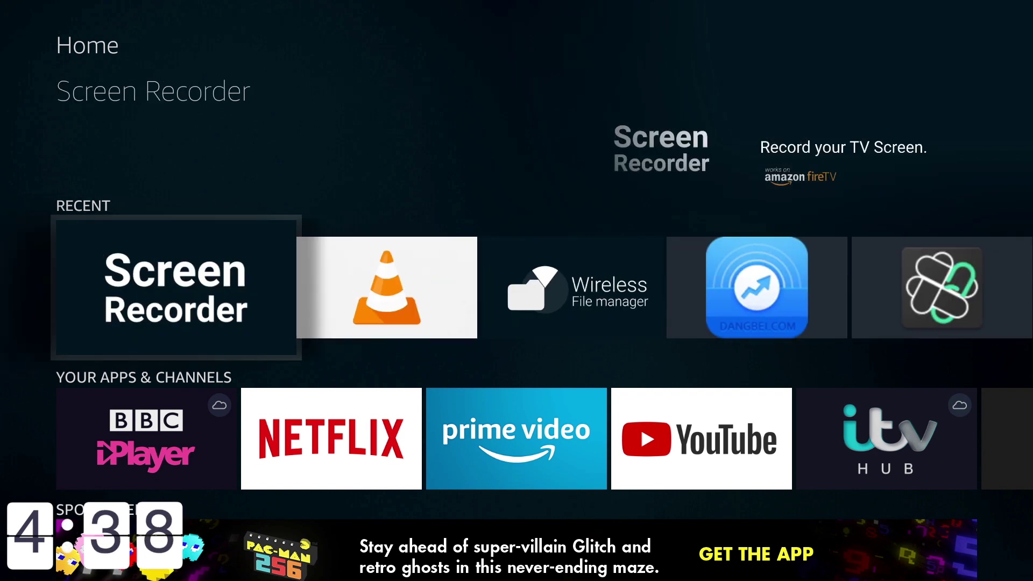
{"action": "key", "text": "Return"}
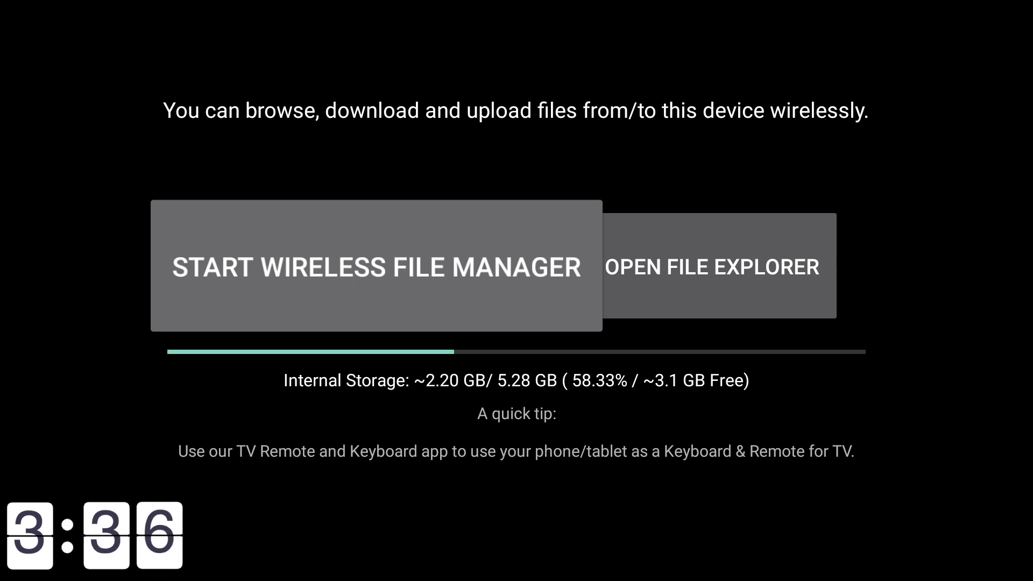
Step: Return to the Fire TV home screen and move to the Netflix tile in the apps row
{"action": "key", "text": "Home"}
{"action": "key", "text": "Down"}
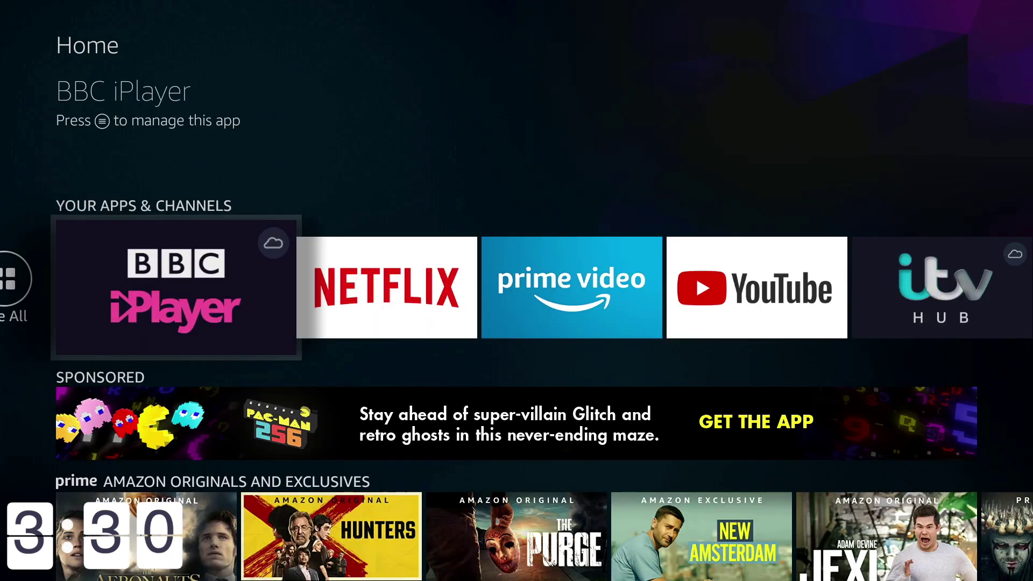
{"action": "key", "text": "Right"}
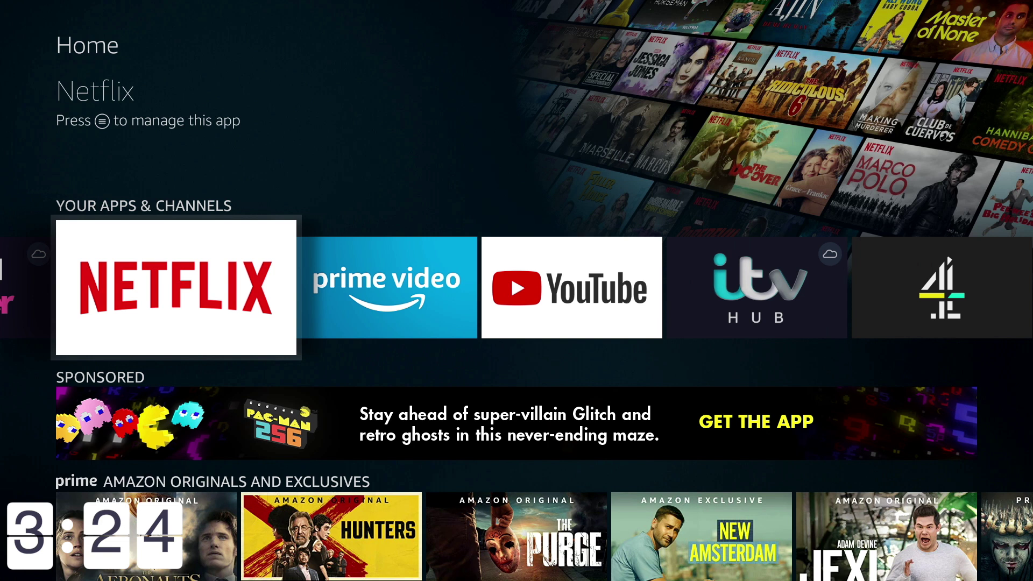
Step: Browse the Recent row across Filelinked, CatMouse, YouTube, Netflix and BBC News
{"action": "key", "text": "Up"}
{"action": "key", "text": "Right"}
{"action": "key", "text": "Right"}
{"action": "key", "text": "Right"}
{"action": "key", "text": "Right"}
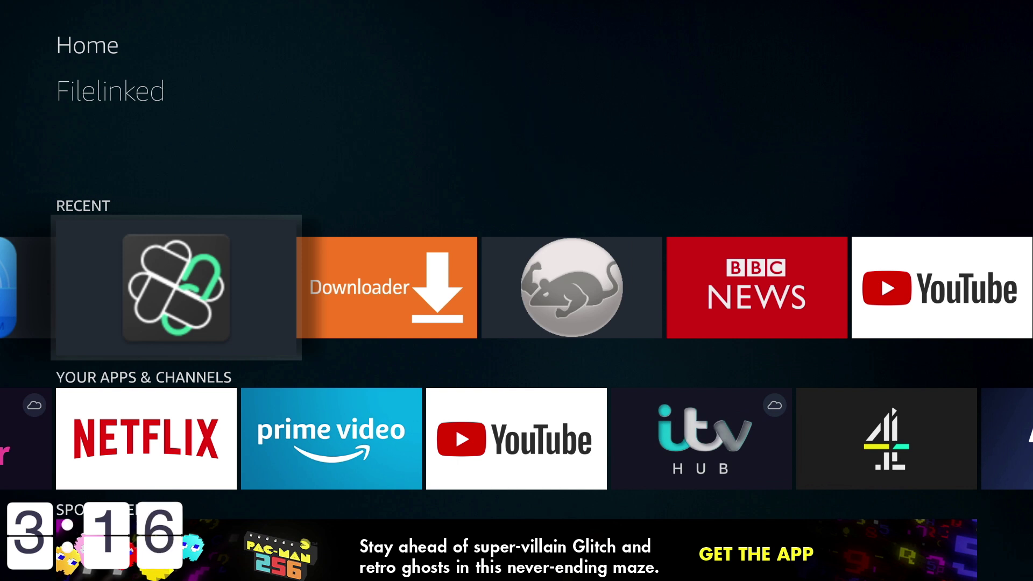
{"action": "key", "text": "Right"}
{"action": "key", "text": "Right"}
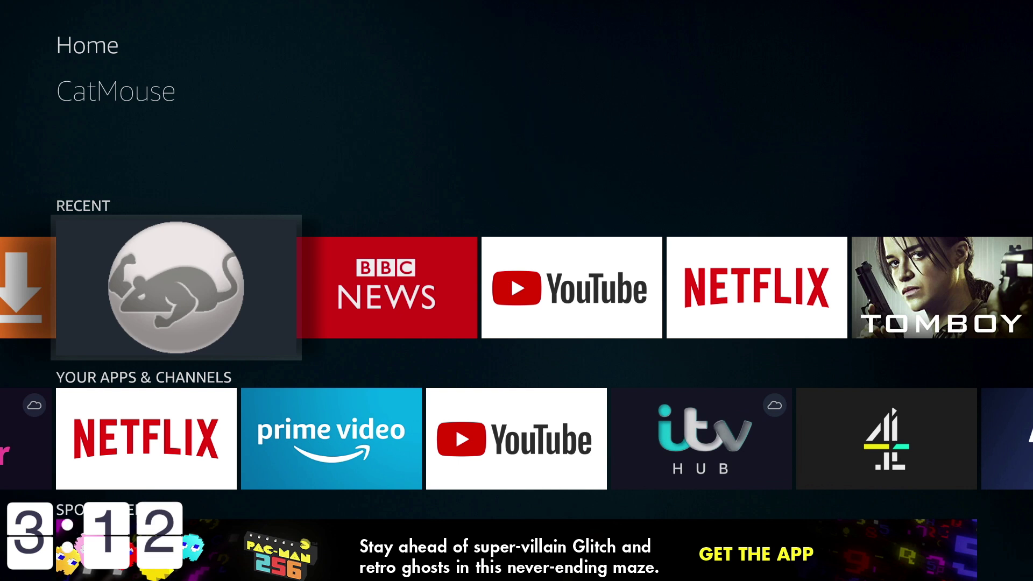
{"action": "key", "text": "Right"}
{"action": "key", "text": "Right"}
{"action": "key", "text": "Right"}
{"action": "key", "text": "Left"}
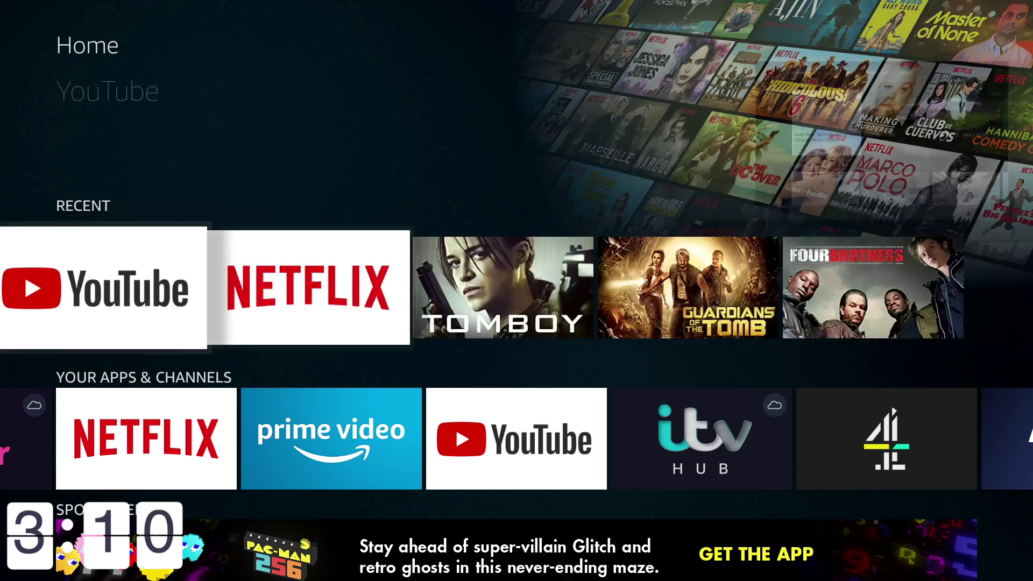
{"action": "key", "text": "Right"}
{"action": "key", "text": "Right"}
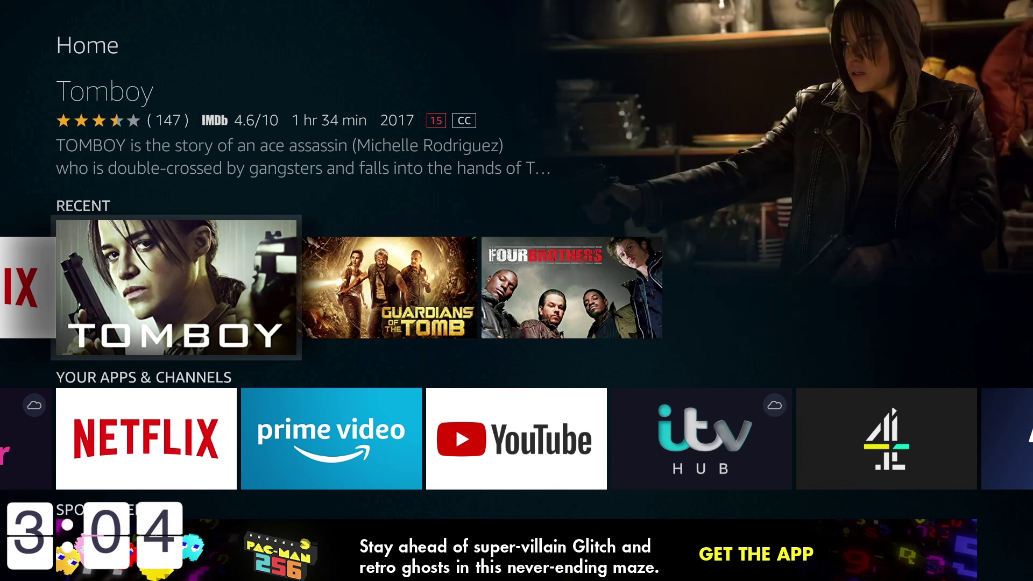
{"action": "key", "text": "Left"}
{"action": "key", "text": "Left"}
{"action": "key", "text": "Left"}
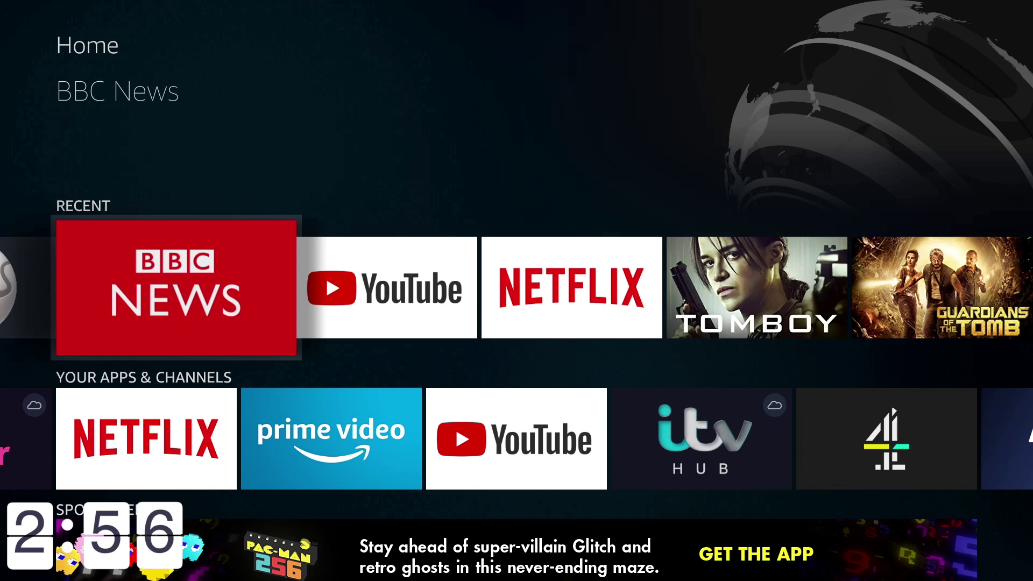
{"action": "key", "text": "Left"}
{"action": "key", "text": "Left"}
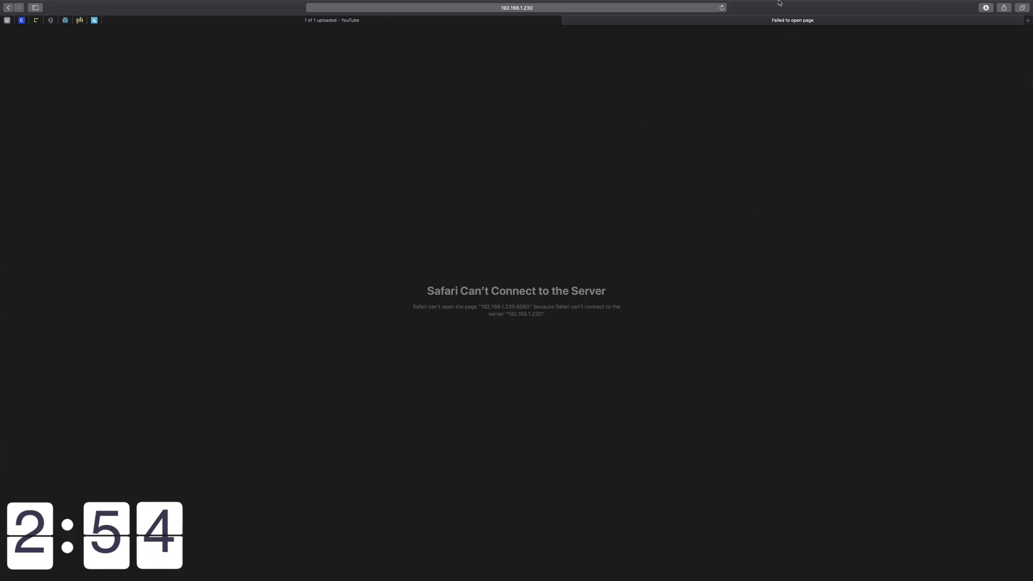
Step: Join the EE-3rhxrh Wi-Fi network and reload the file manager page at 192.168.1.230
{"action": "mouse_move", "coordinate": [779, 3]}
{"action": "left_click", "coordinate": [897, 5]}
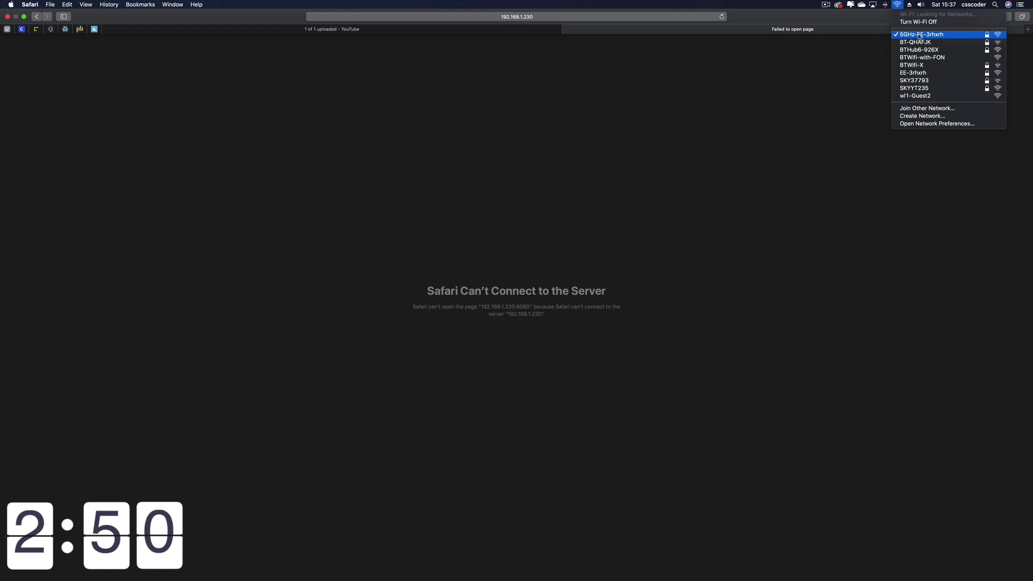
{"action": "left_click", "coordinate": [918, 74]}
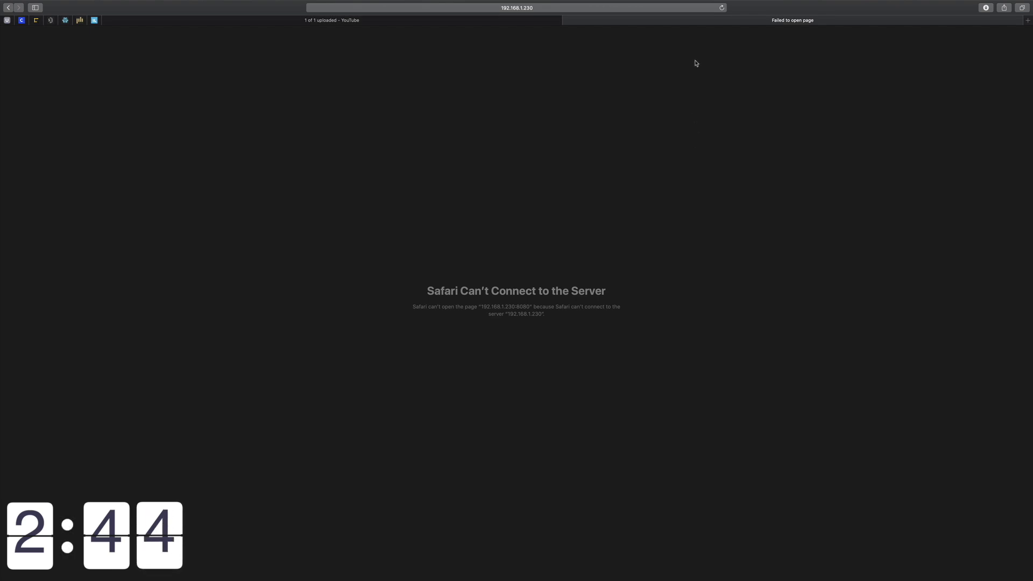
{"action": "mouse_move", "coordinate": [731, 1]}
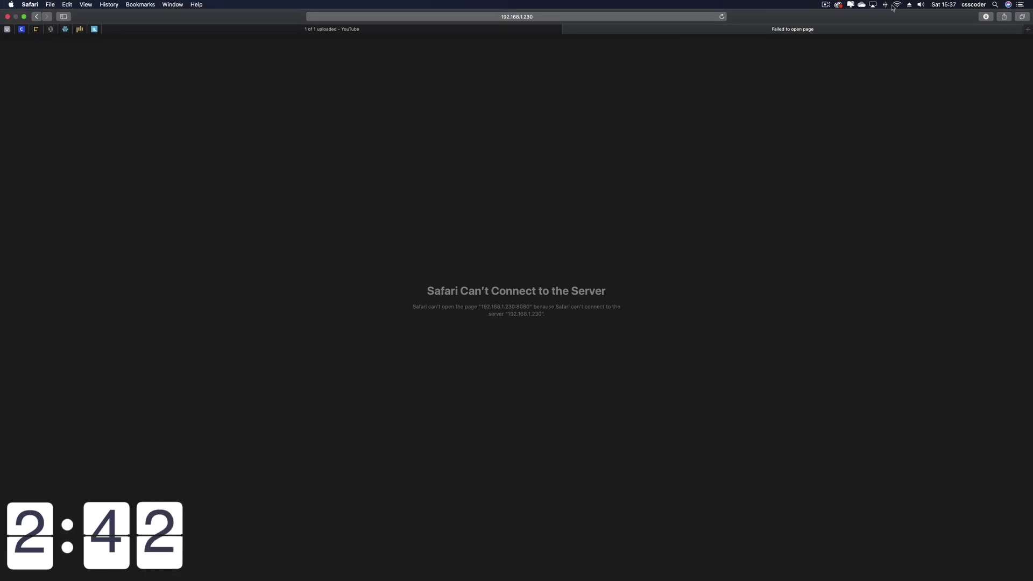
{"action": "left_click", "coordinate": [721, 17]}
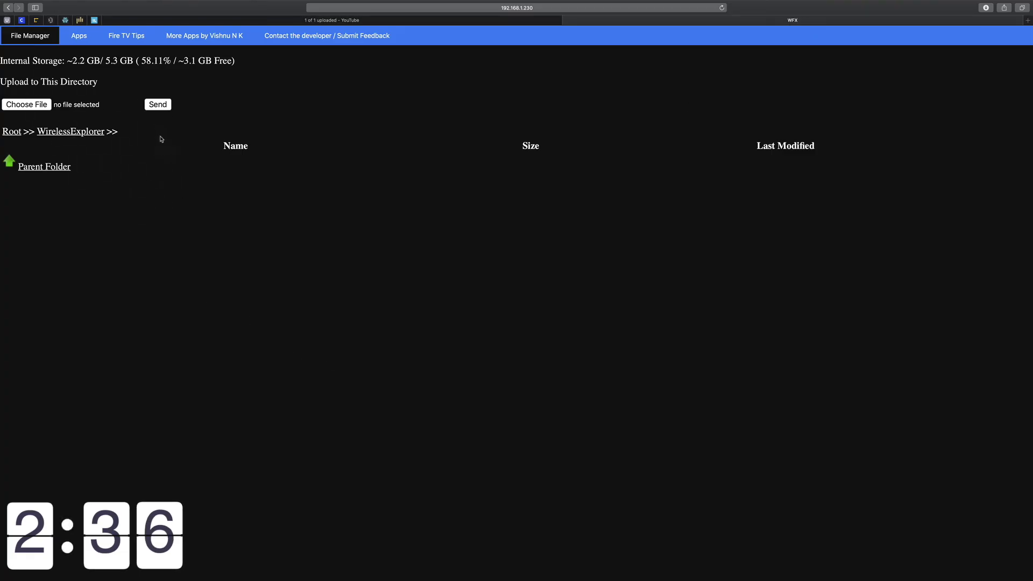
Step: View the Apps list, return to File Manager, and go up to the Root folder
{"action": "left_click", "coordinate": [83, 39]}
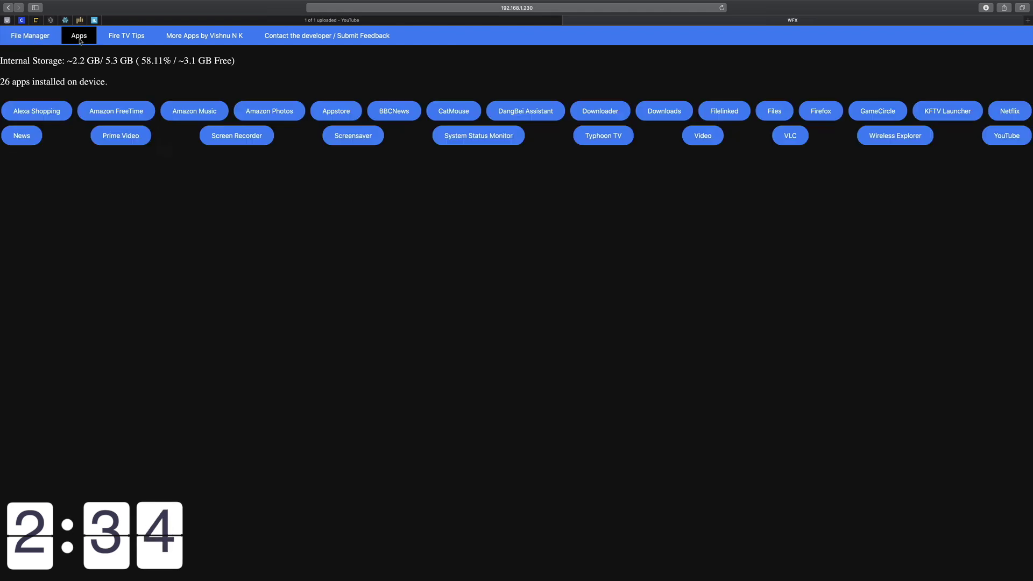
{"action": "left_click", "coordinate": [47, 40]}
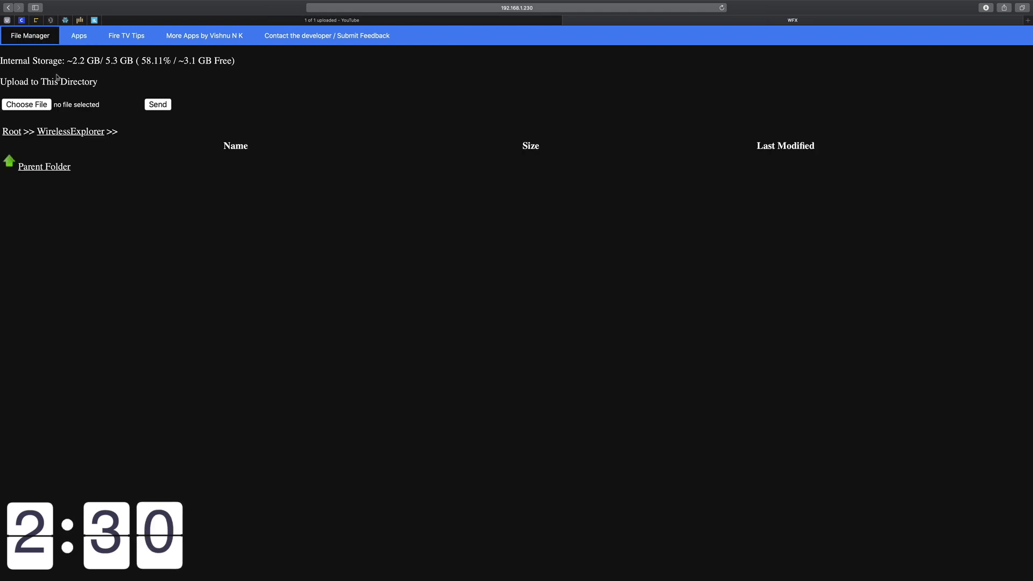
{"action": "left_click", "coordinate": [53, 168]}
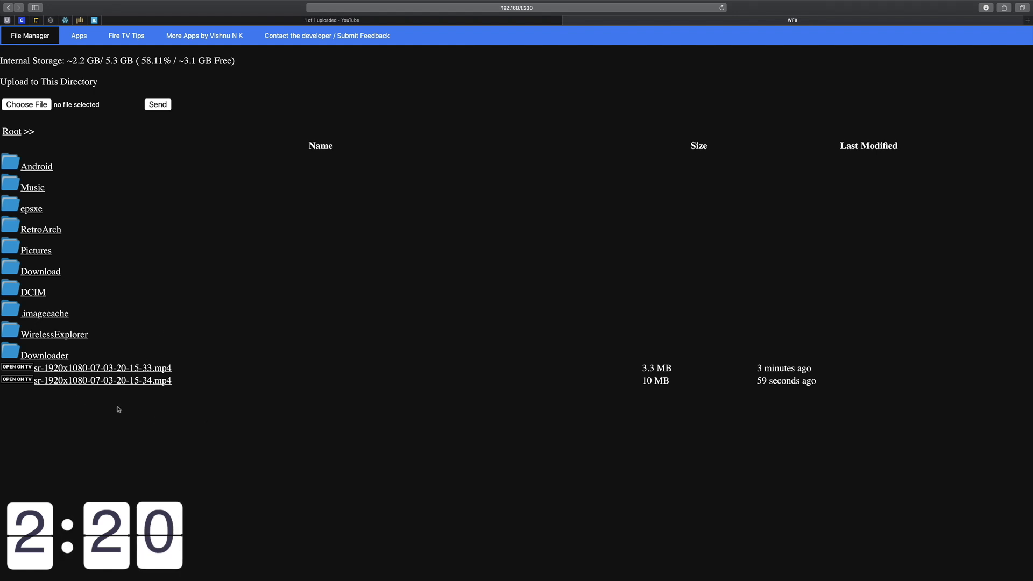
{"action": "right_click", "coordinate": [99, 381]}
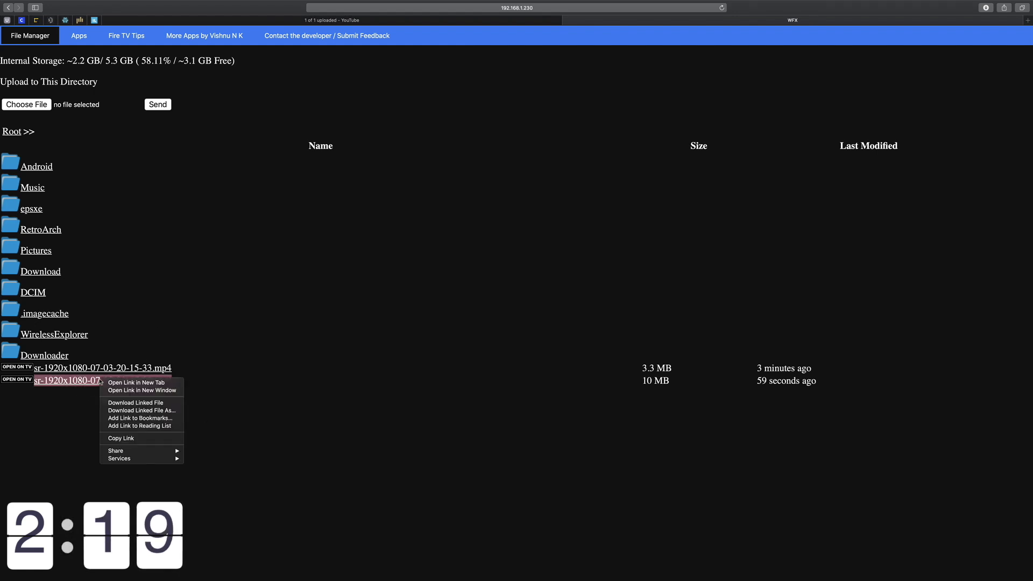
{"action": "left_click", "coordinate": [123, 403]}
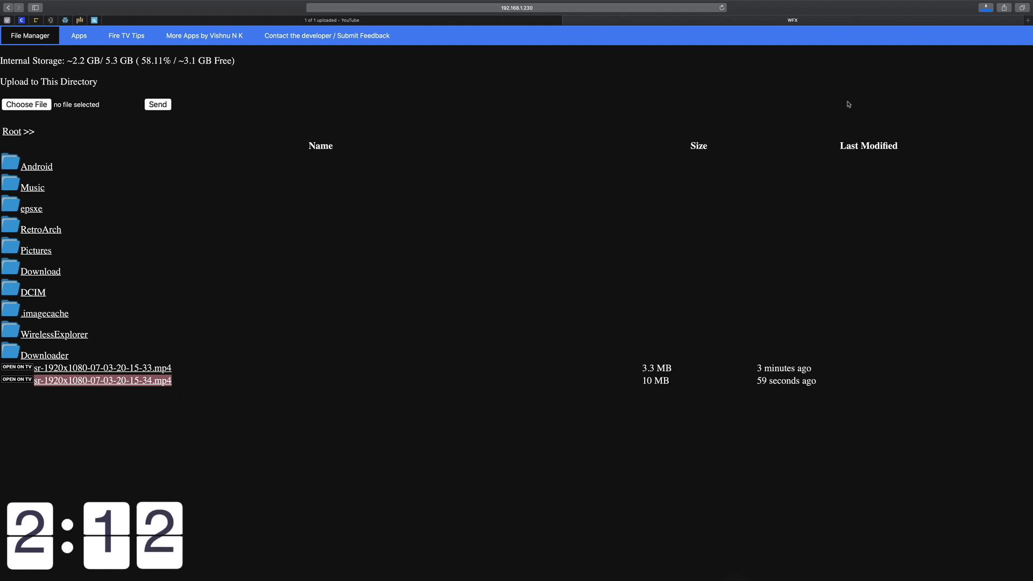
{"action": "left_click", "coordinate": [986, 7]}
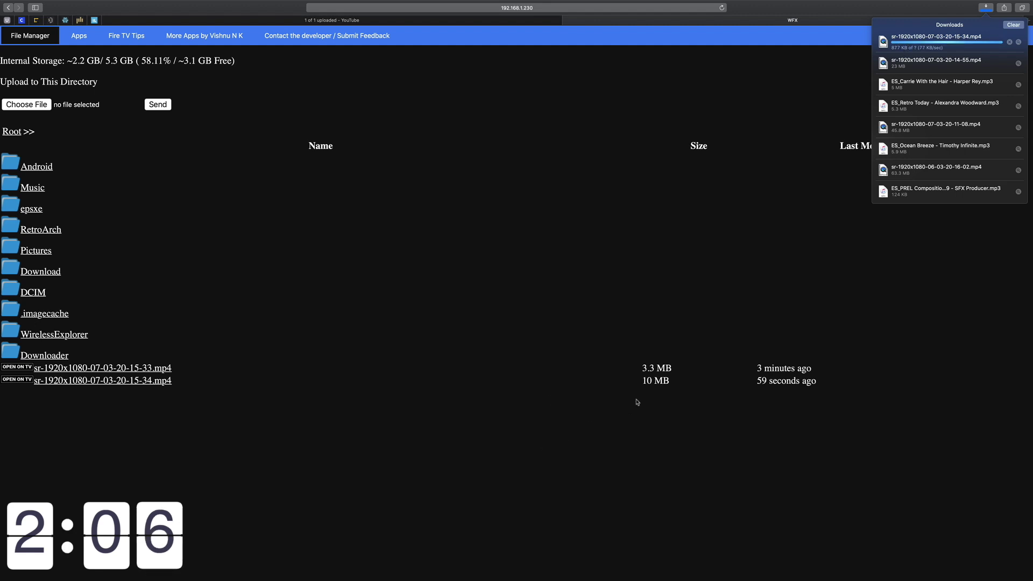
Step: Open the menu bar's Wi-Fi network list, then close it again
{"action": "mouse_move", "coordinate": [797, 4]}
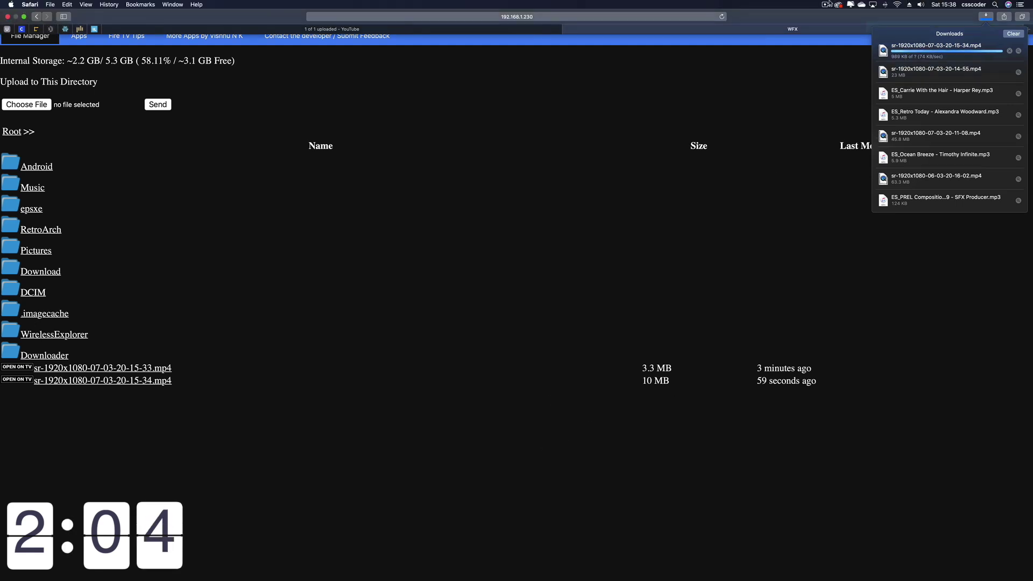
{"action": "left_click", "coordinate": [897, 5]}
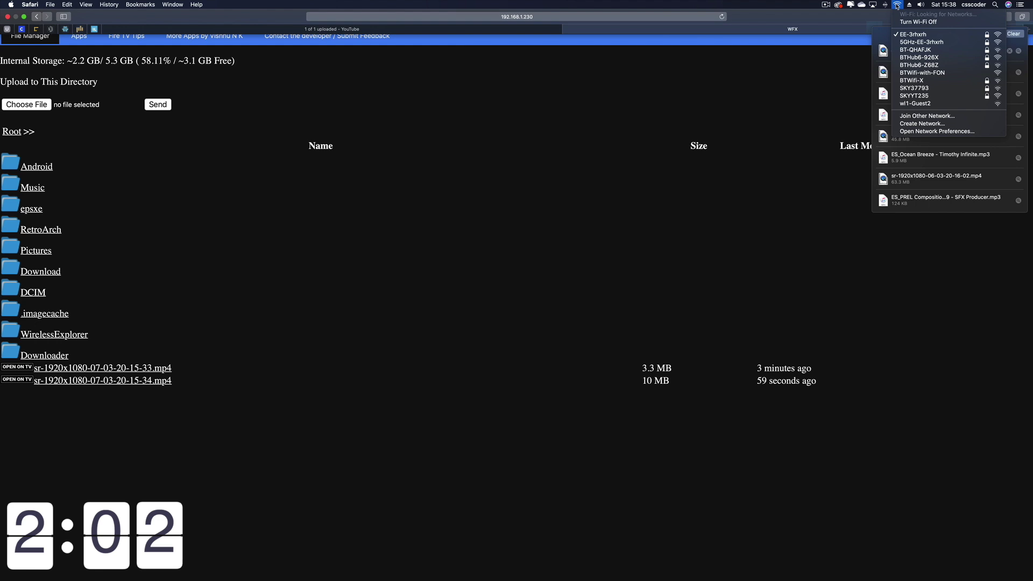
{"action": "left_click", "coordinate": [791, 219]}
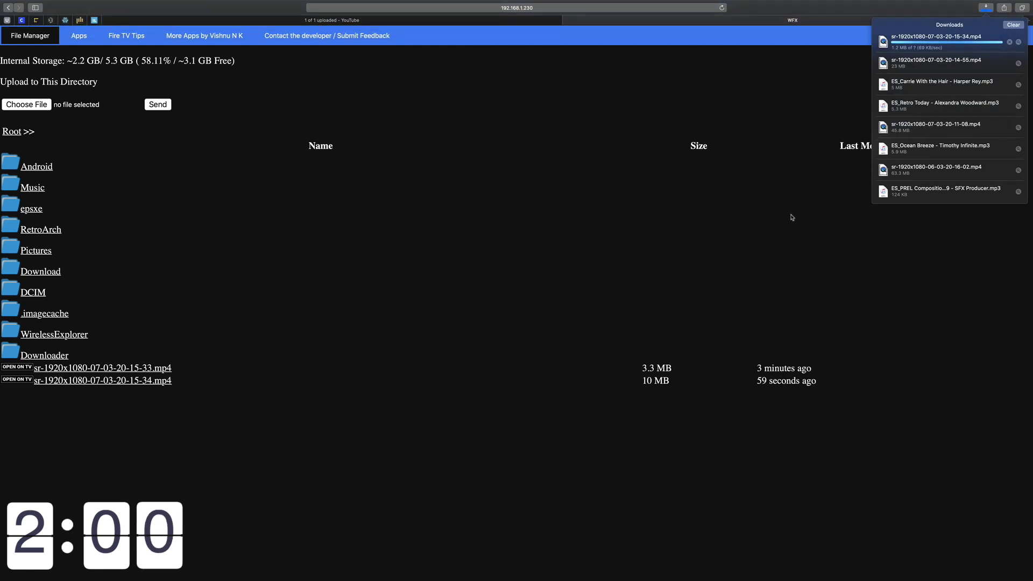